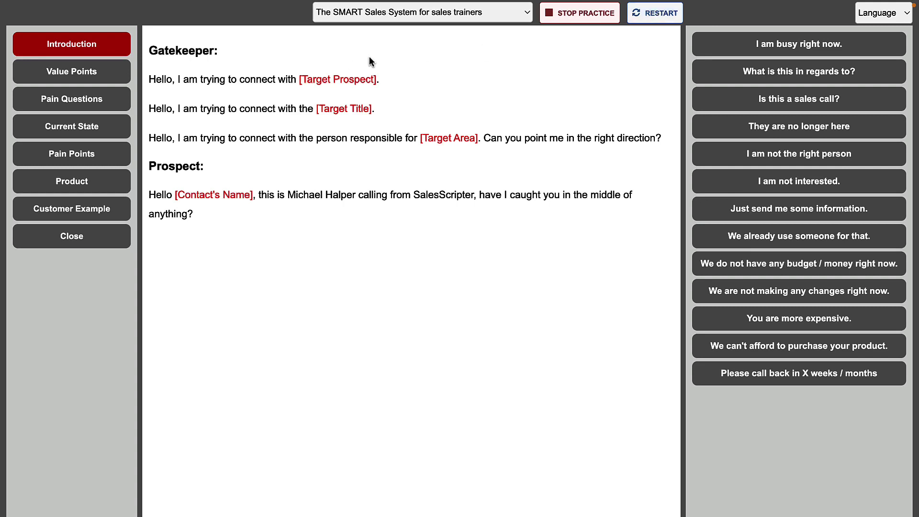
Step: Answer 'What is this in regards to?' with the value-point reasons for calling
click(769, 74)
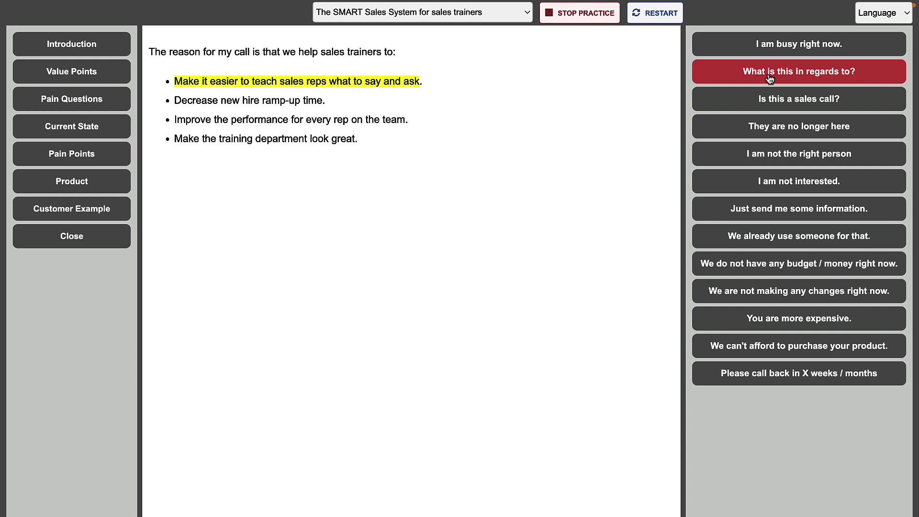
Step: Go through the Pain Questions script, then advance to the Product script
click(73, 102)
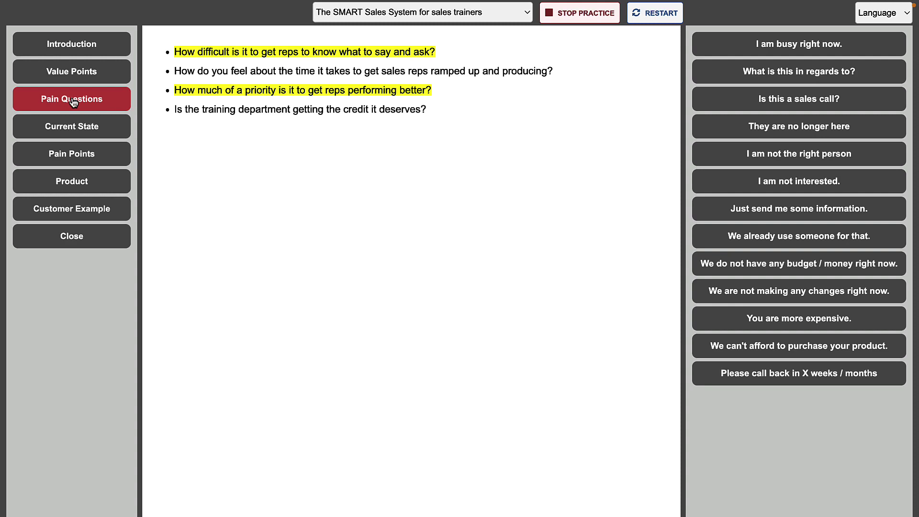
click(81, 184)
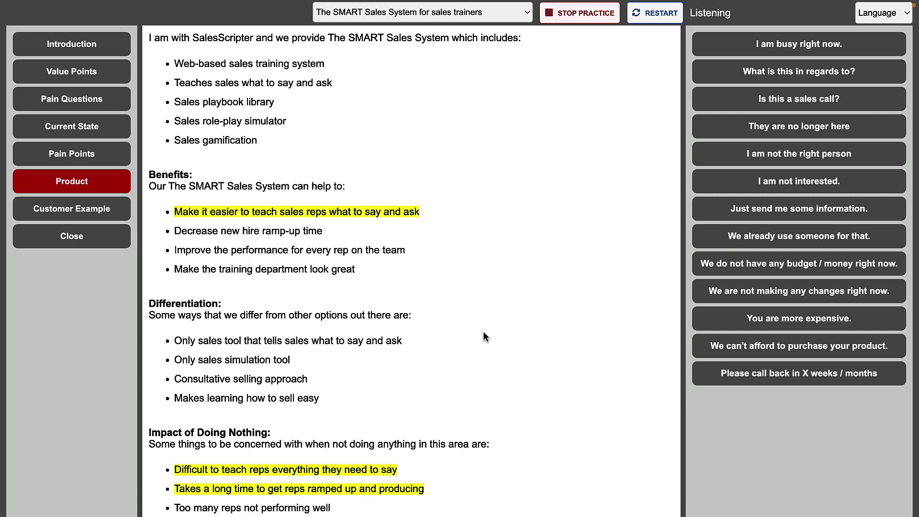
click(802, 192)
click(418, 44)
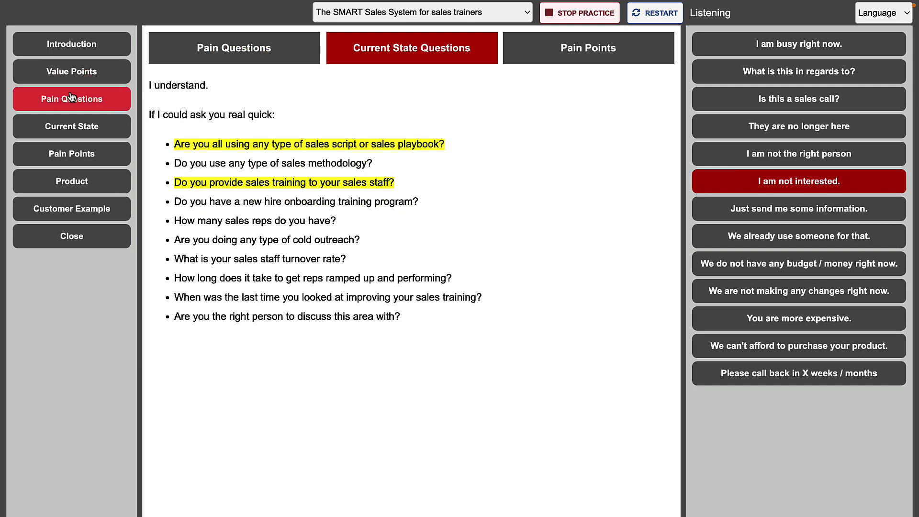
click(89, 189)
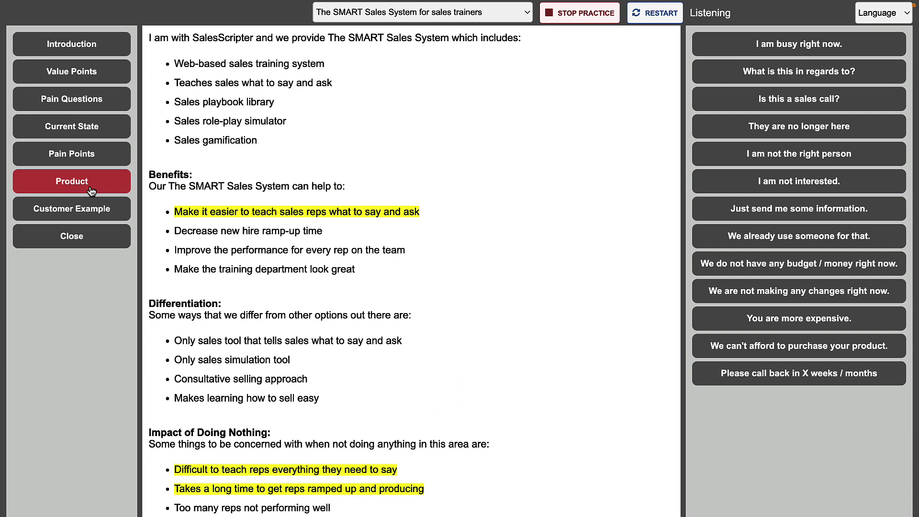
Step: Bring up the Close script and stop the role-play practice session
click(74, 245)
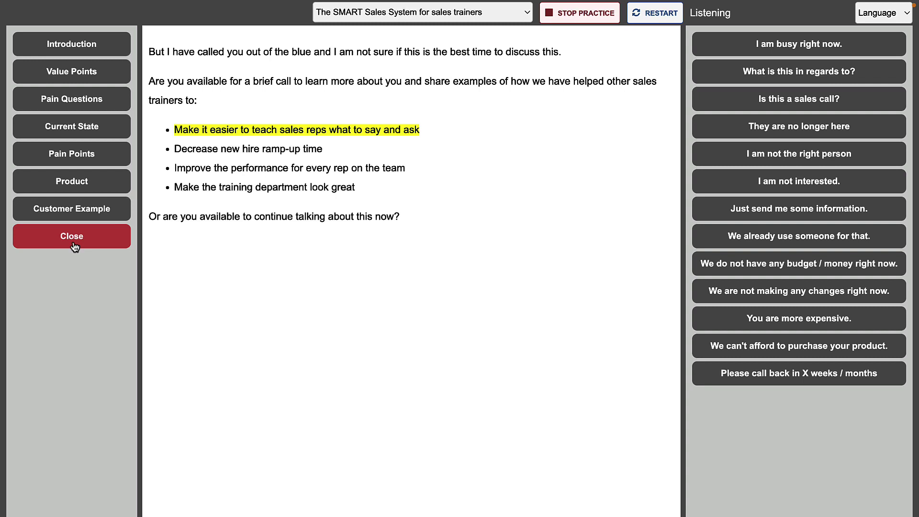
click(576, 14)
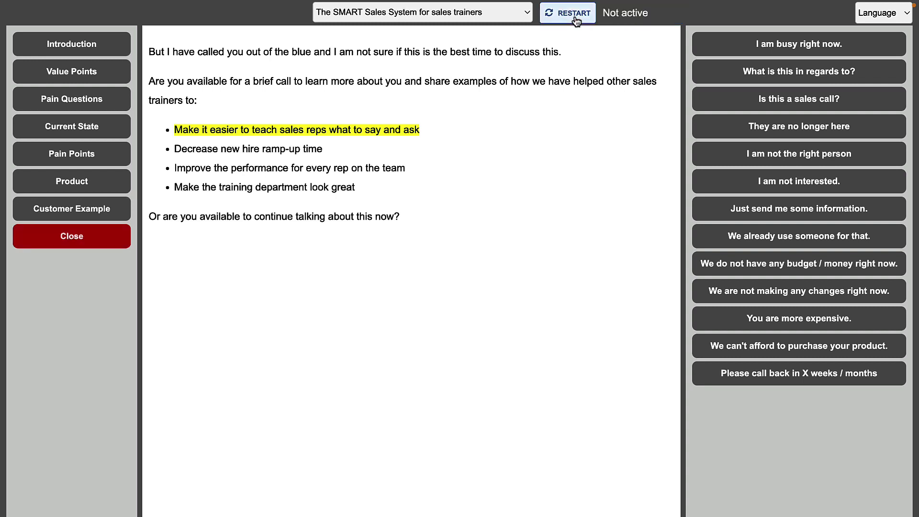